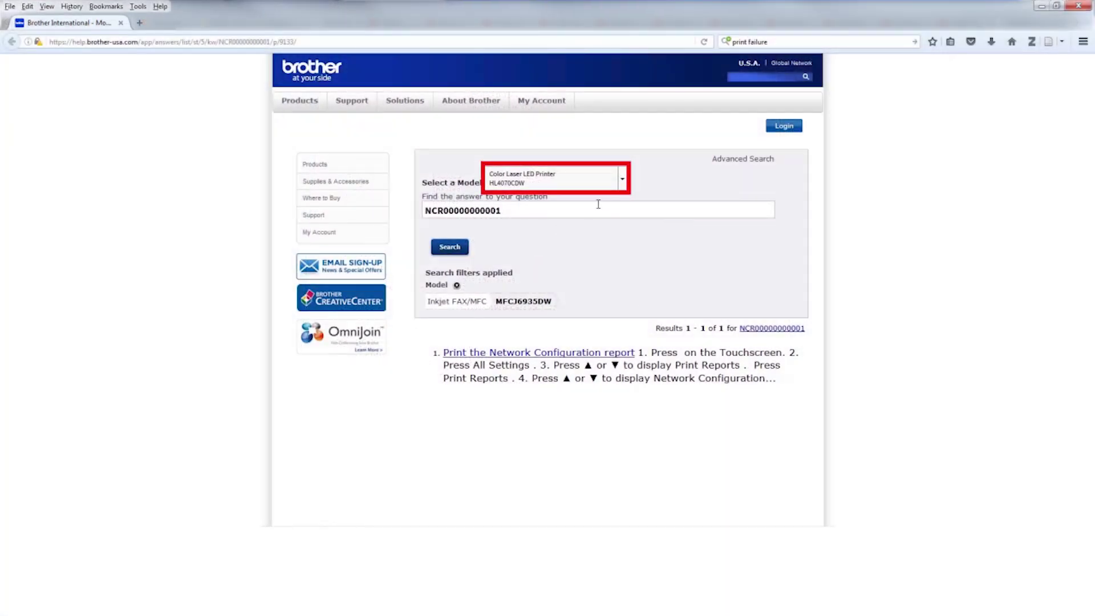
# Search for Inkjet FAX/MFC model MFCJ6935DW and open the 'Print the Network Configuration report' answer.
pyautogui.click(623, 182)
pyautogui.moveTo(650, 228); pyautogui.dragTo(650, 263)
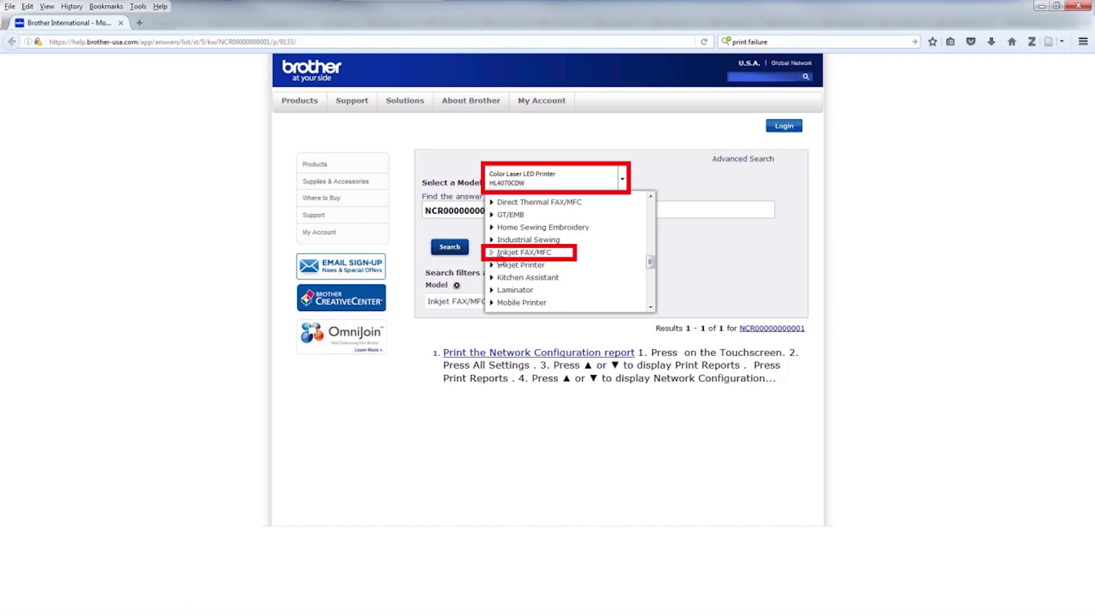
pyautogui.click(497, 253)
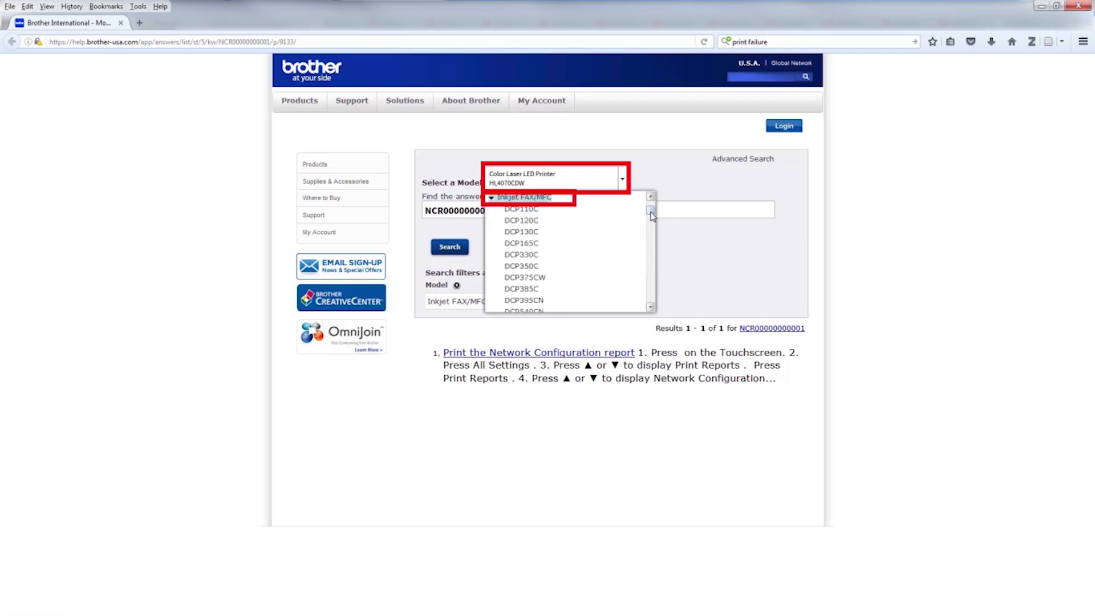
pyautogui.moveTo(650, 216); pyautogui.dragTo(651, 281)
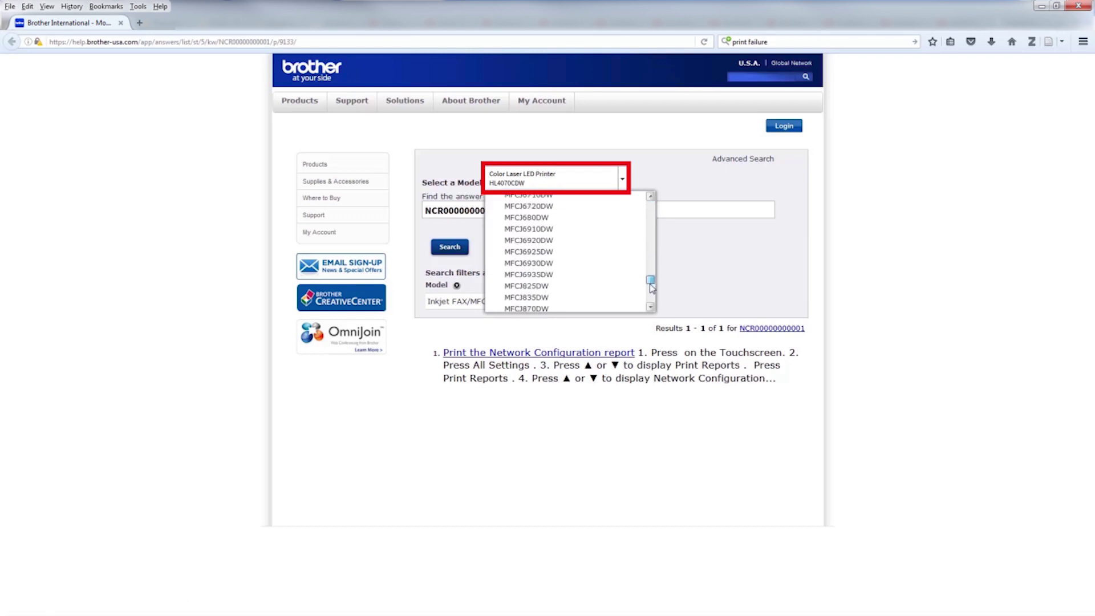
pyautogui.scroll(-5, 590, 259)
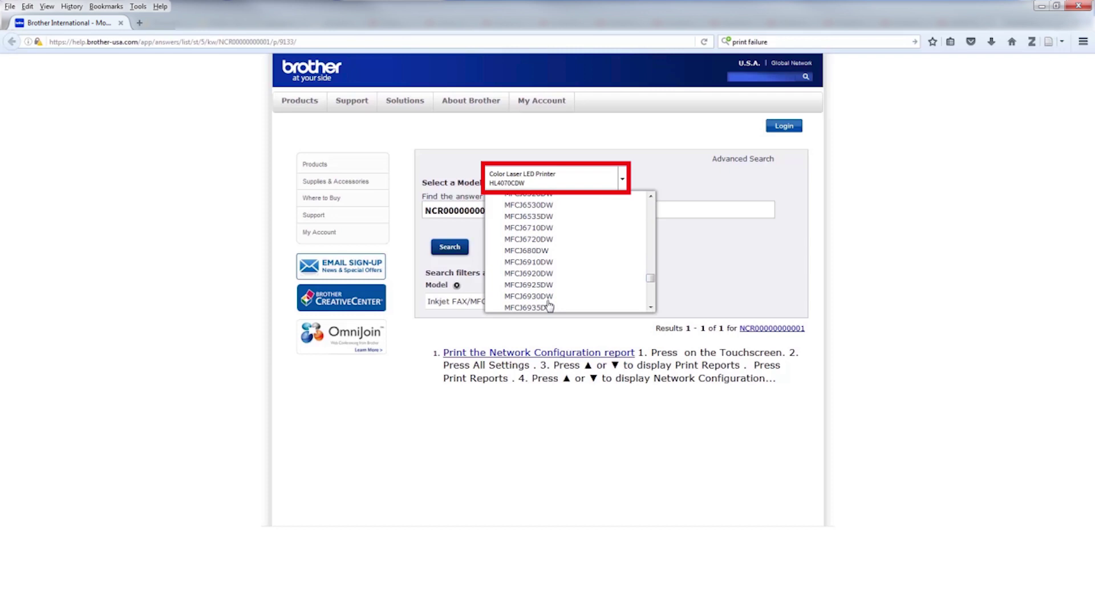
pyautogui.click(528, 295)
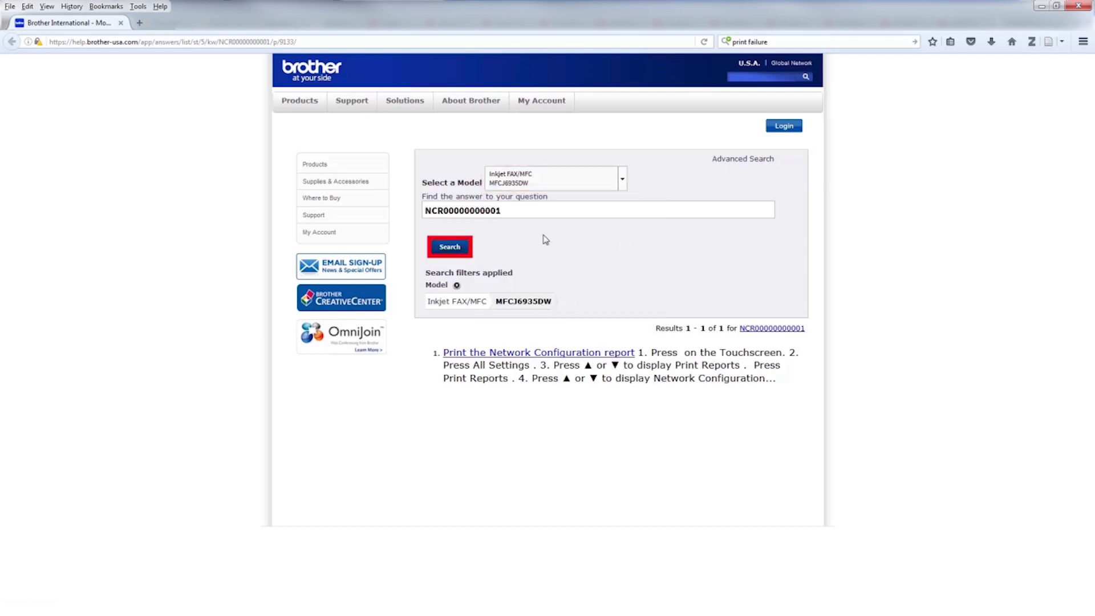
pyautogui.click(450, 247)
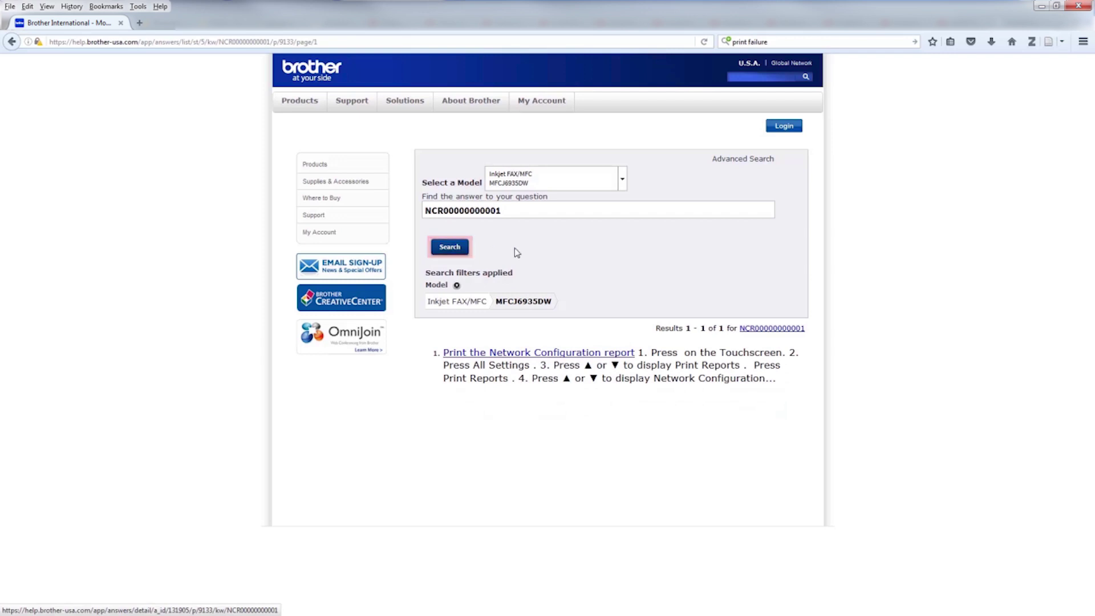
pyautogui.click(609, 355)
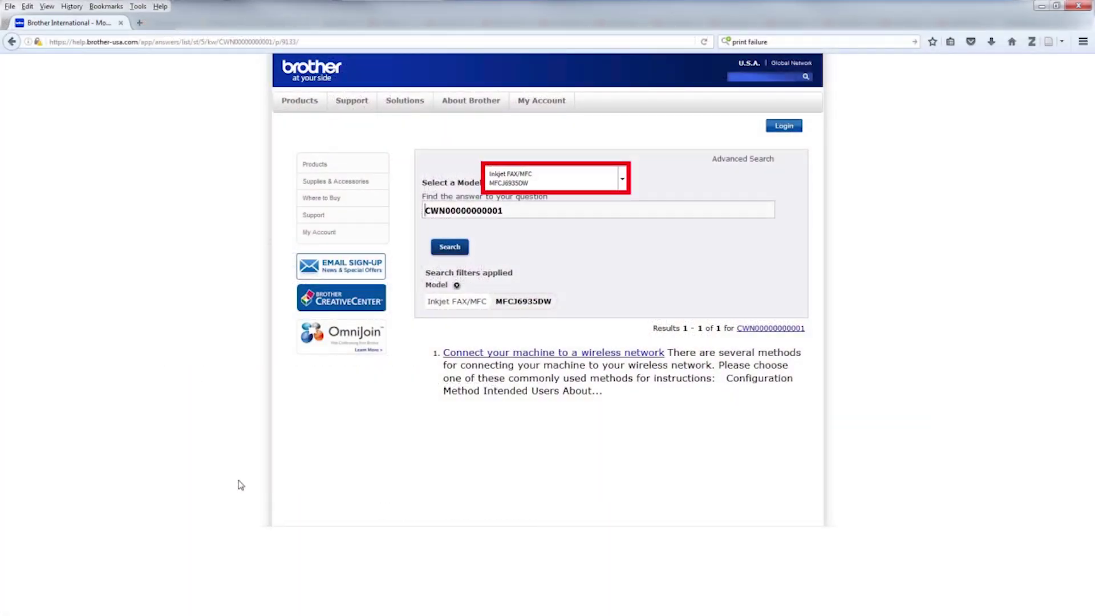
# Search with model MFCJ6935DW and open the 'Connect your machine to a wireless network' answer.
pyautogui.click(623, 182)
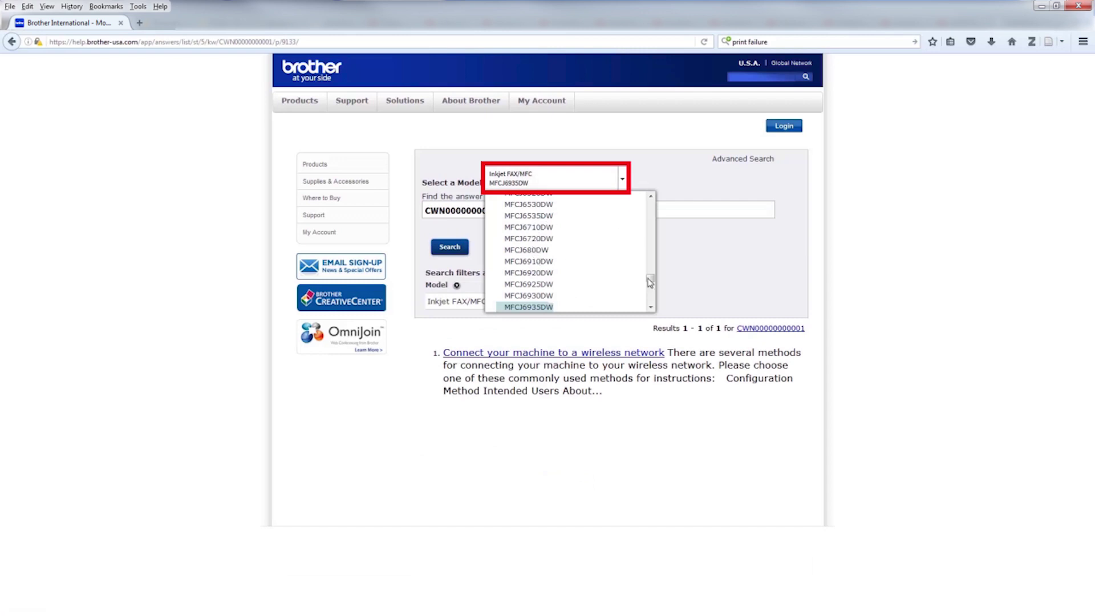
pyautogui.moveTo(650, 281); pyautogui.dragTo(655, 273)
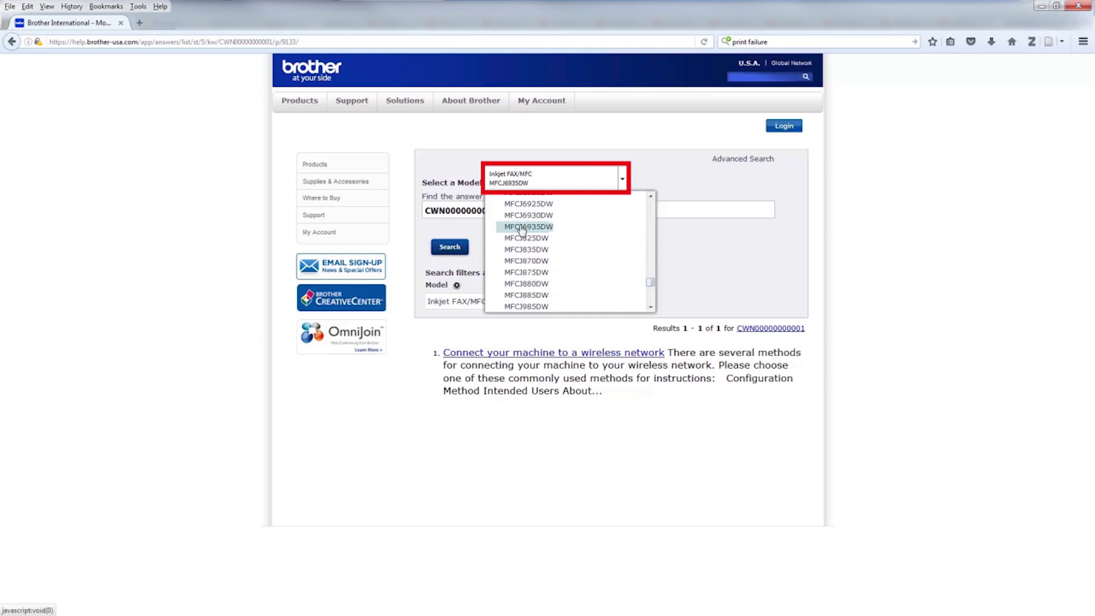
pyautogui.click(520, 227)
pyautogui.click(451, 247)
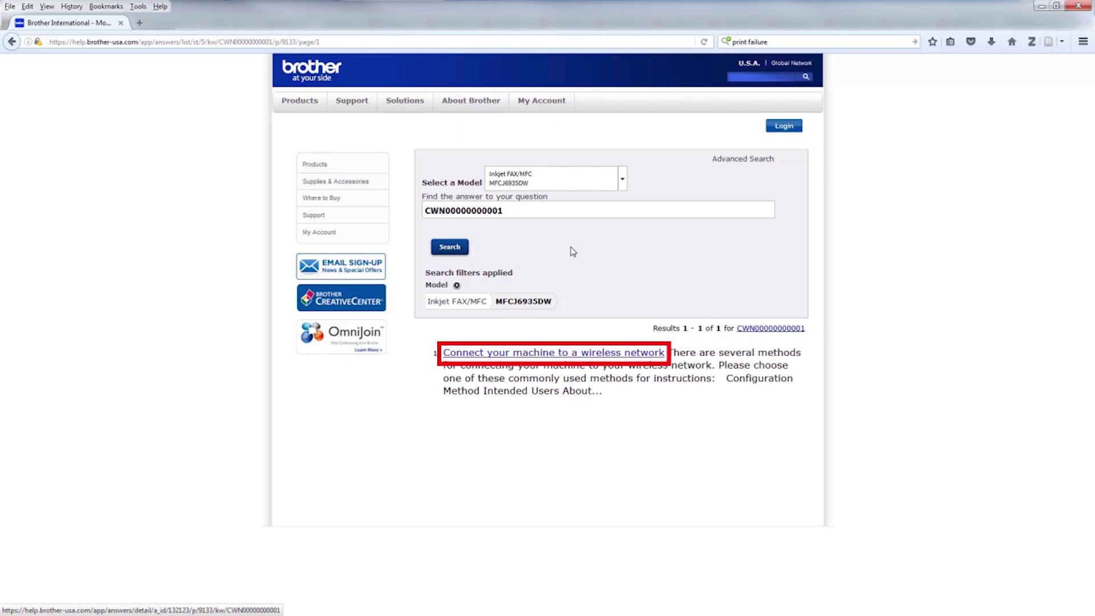
pyautogui.click(614, 352)
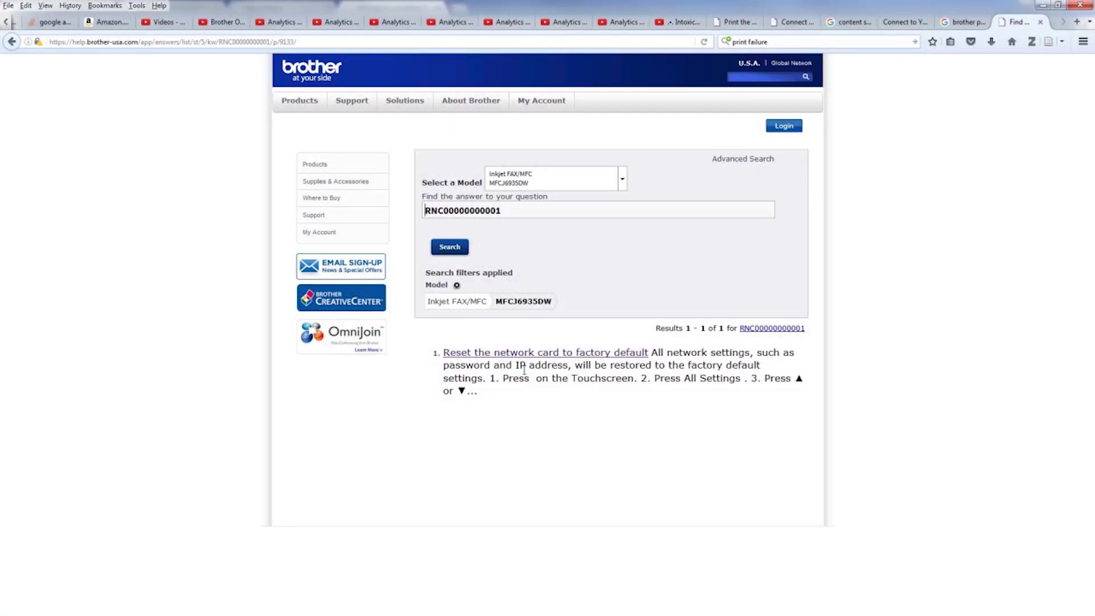
pyautogui.click(622, 181)
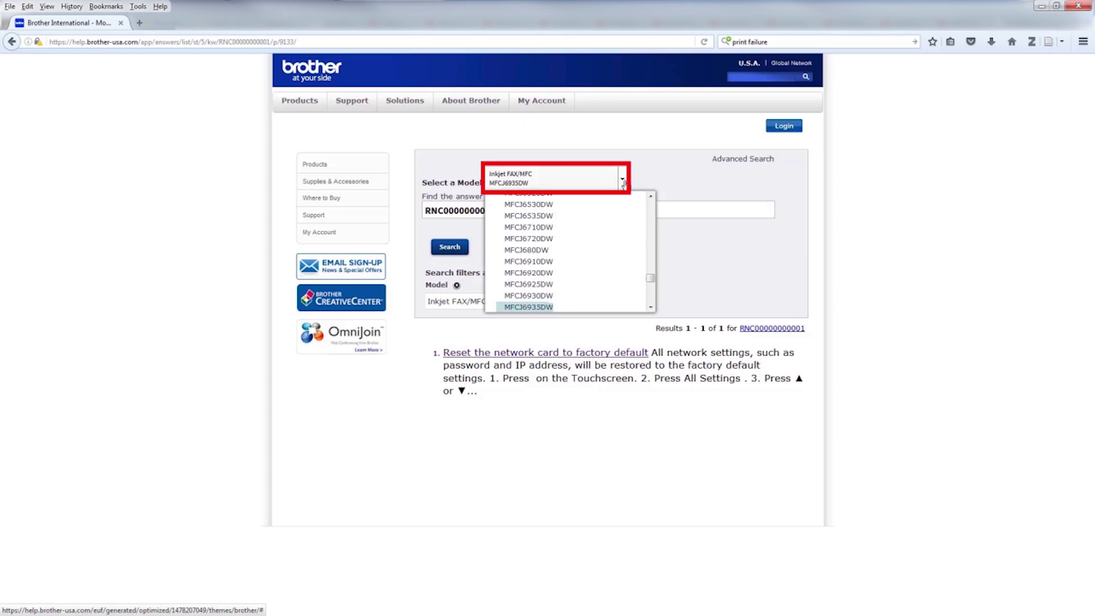
pyautogui.moveTo(650, 278)
pyautogui.mouseDown()
pyautogui.moveTo(652, 257)
pyautogui.moveTo(651, 280)
pyautogui.mouseUp()
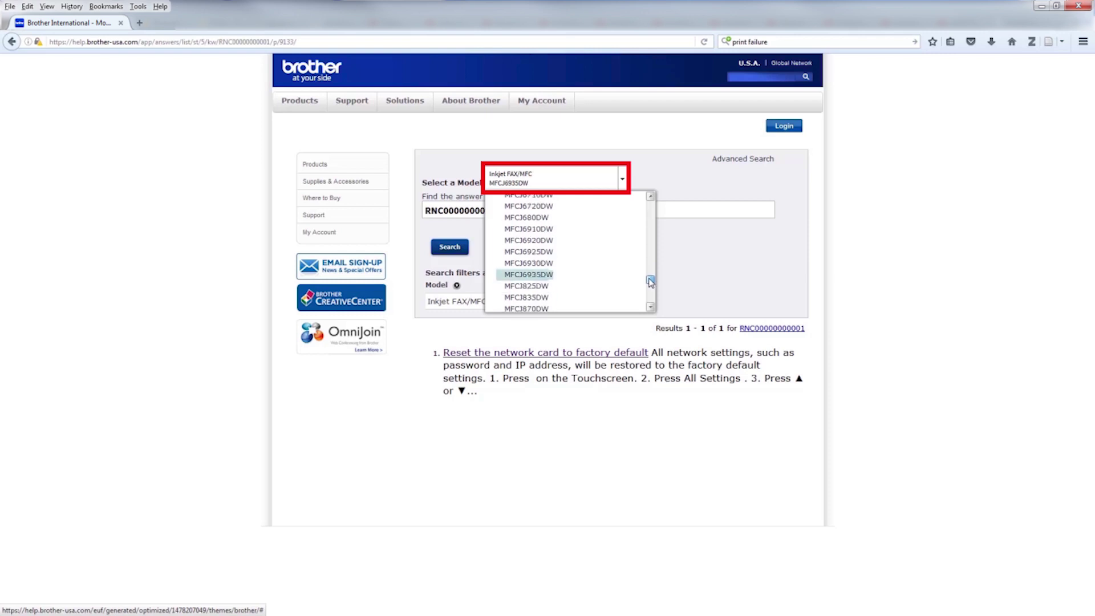
pyautogui.click(528, 274)
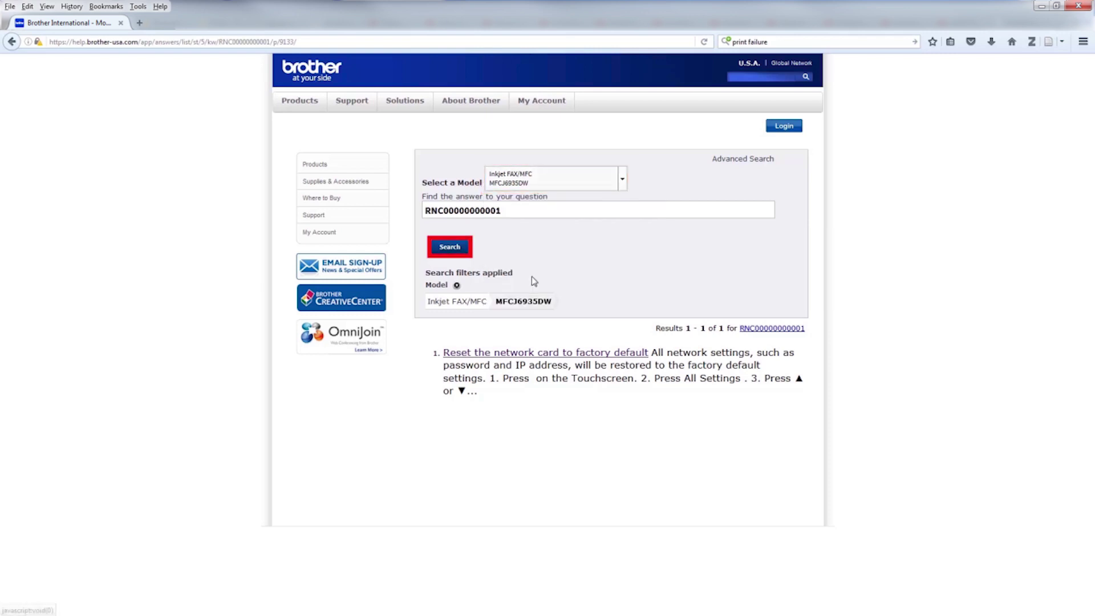
pyautogui.click(465, 249)
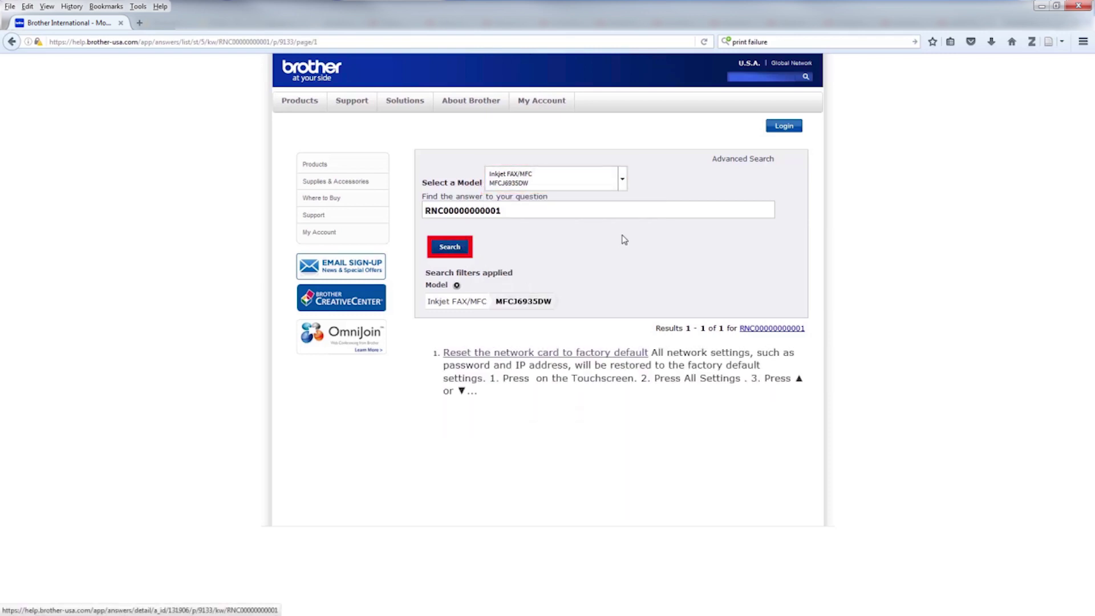
pyautogui.click(612, 354)
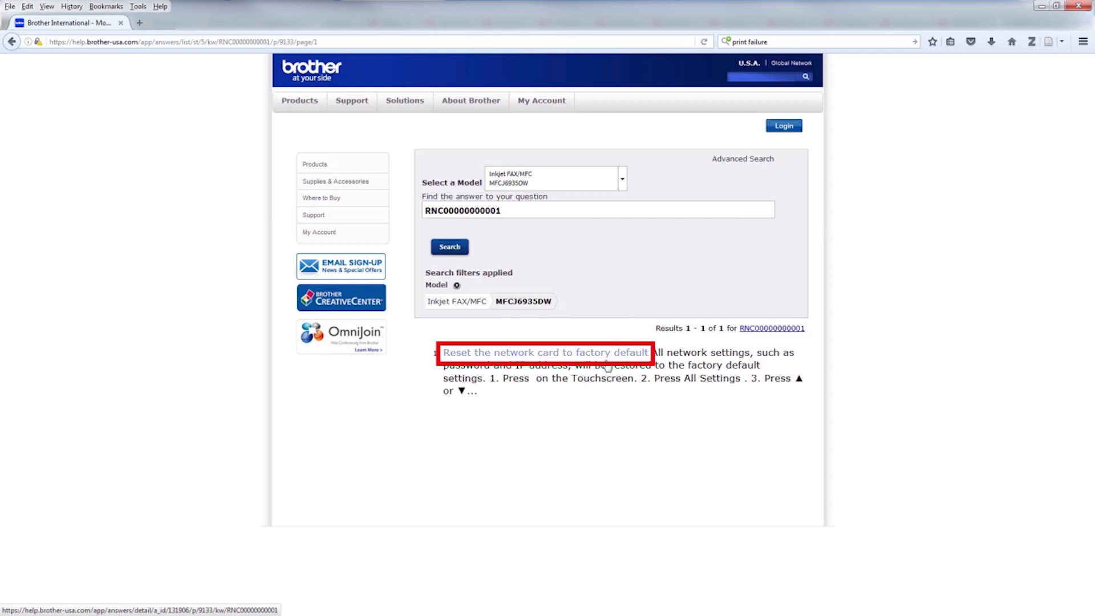